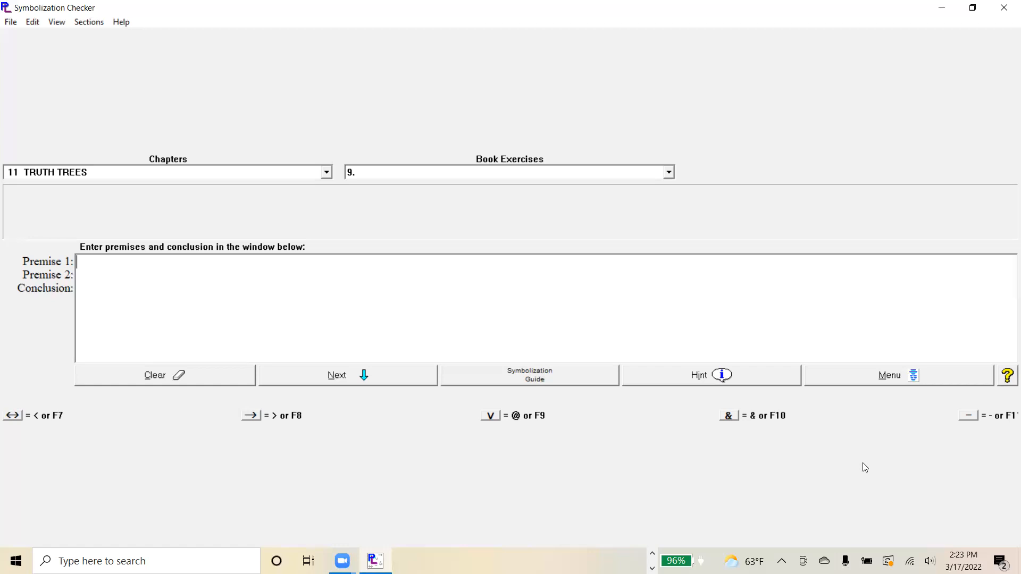
- Enter I as the conclusion and BvM as Premise 1 of exercise 9
key("Return")
key("Return")
type("I")
key("Up")
- Enter (B→I) as the first conjunct of Premise 2
key("Up")
type("B")
type("vM")
key("Down")
left_click(80, 288)
type("9")
key("BackSpace")
key("Up")
type("(")
type("B")
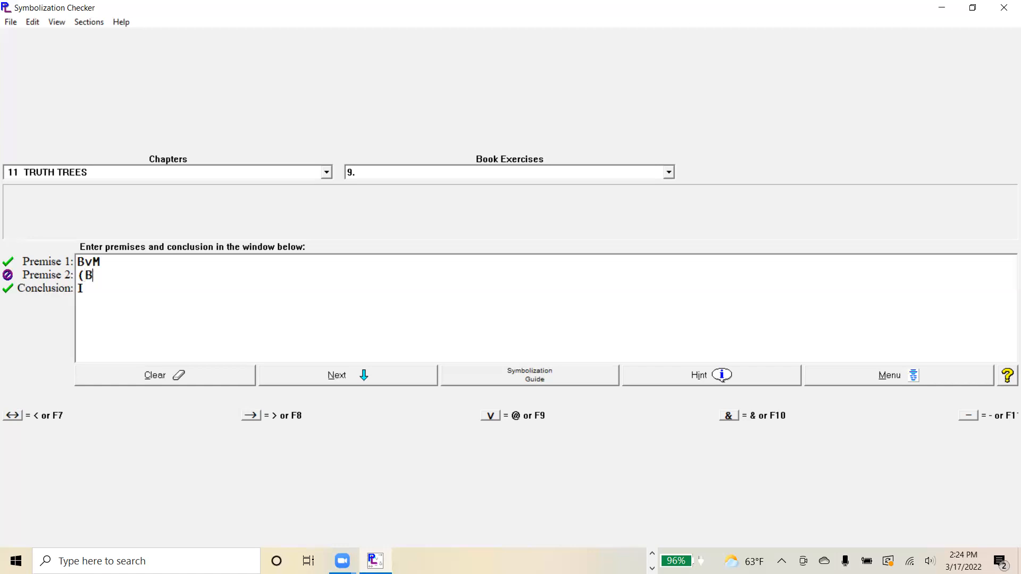
type(">I")
type(")")
- Complete Premise 2 with the second conjunct &(M→I), leaving the conclusion as I
type("&")
type("(")
type("M")
type(">")
type("I")
key("Right")
type("0")
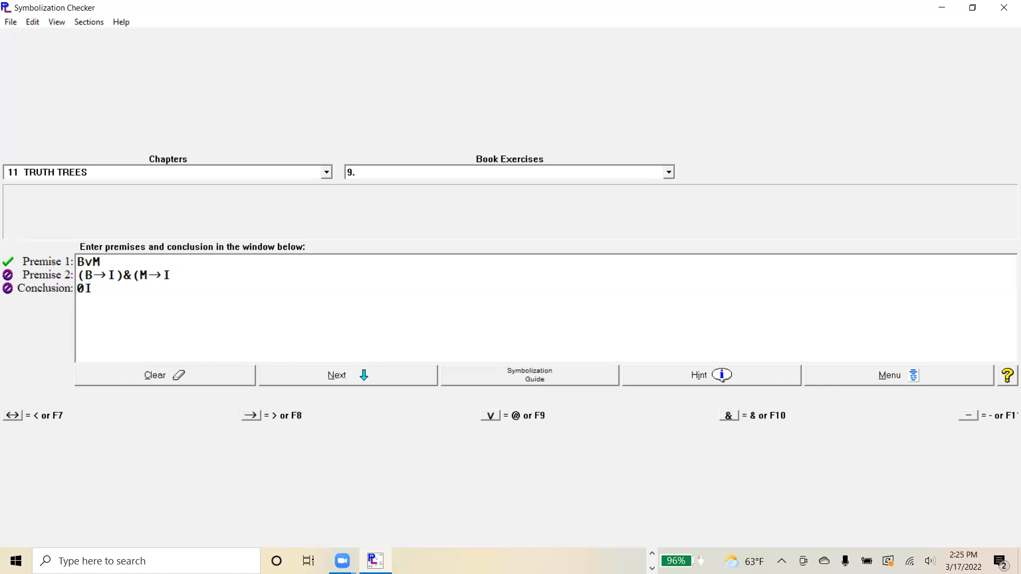
key("BackSpace")
key("Up")
key("Up")
key("Down")
key("Right")
key("Right")
key("Right")
type(")")
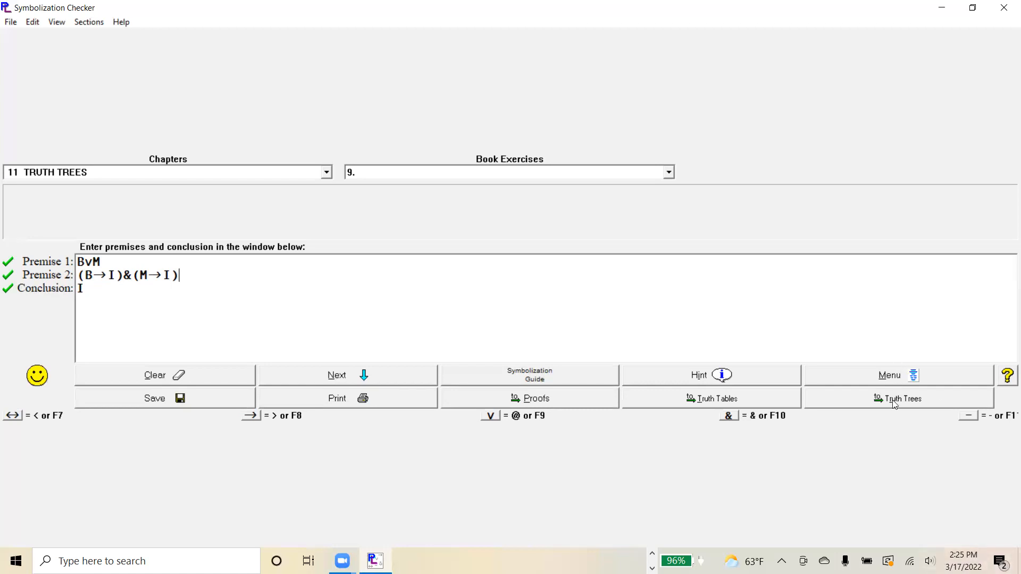
- Open the symbolized argument in Truth Trees and dismiss the instruction message
right_click(892, 401)
left_click(882, 403)
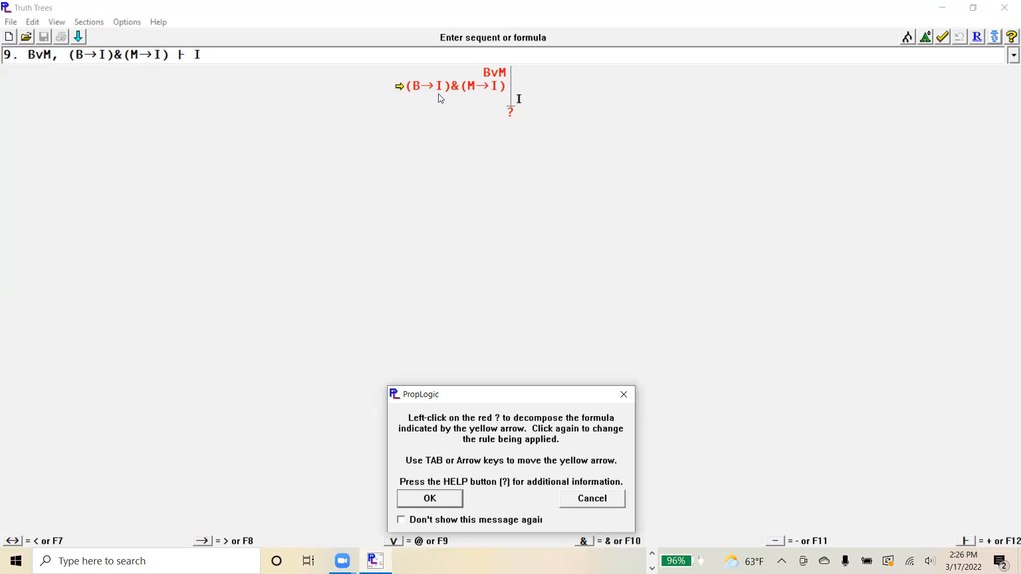
key("Tab")
key("Tab")
key("Tab")
key("Tab")
key("Tab")
left_click(433, 504)
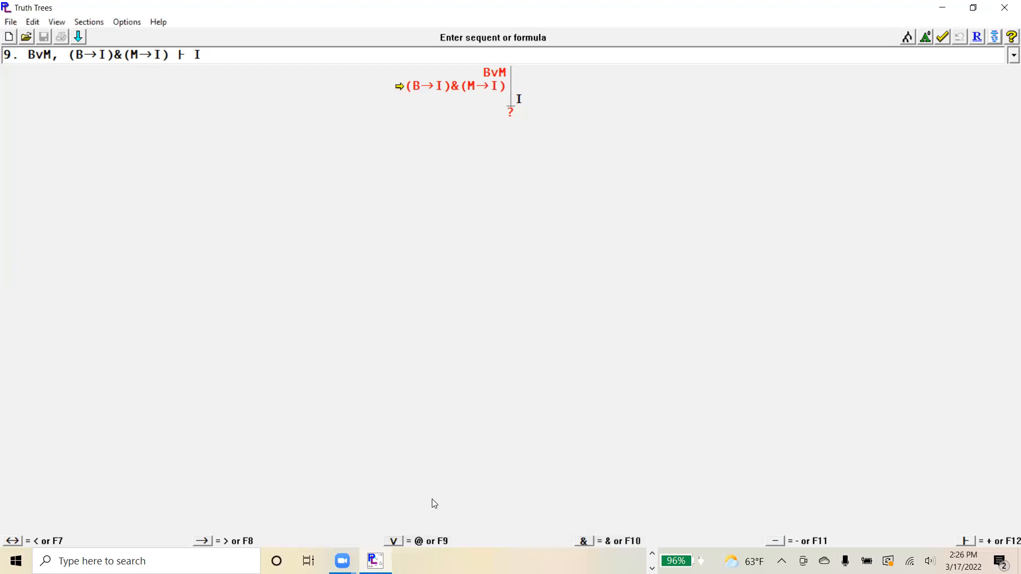
- Decompose (B→I)&(M→I) without branching, placing both B→I and M→I on the left side of the trunk
key("Up")
key("Down")
key("Up")
key("Down")
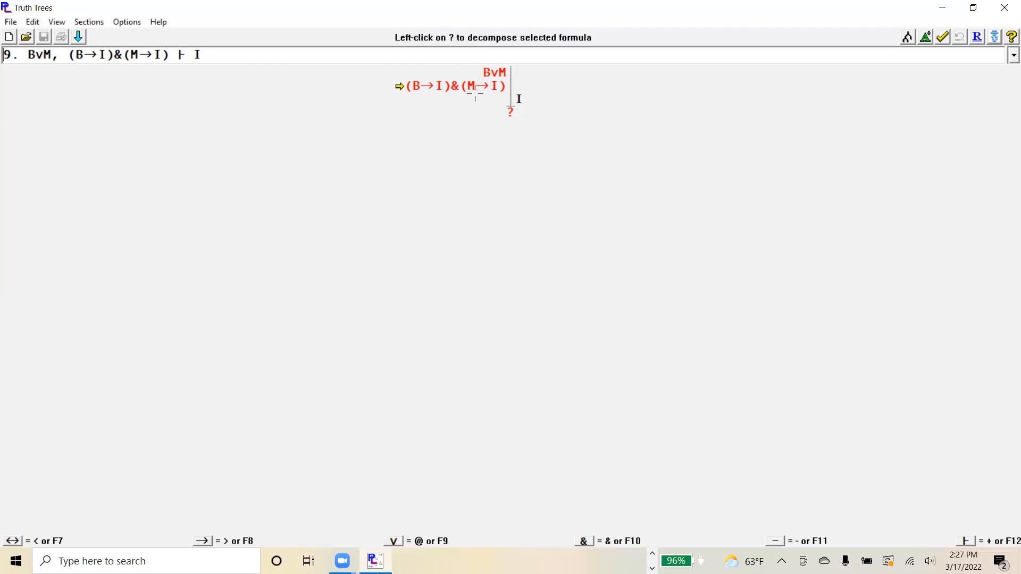
left_click(511, 110)
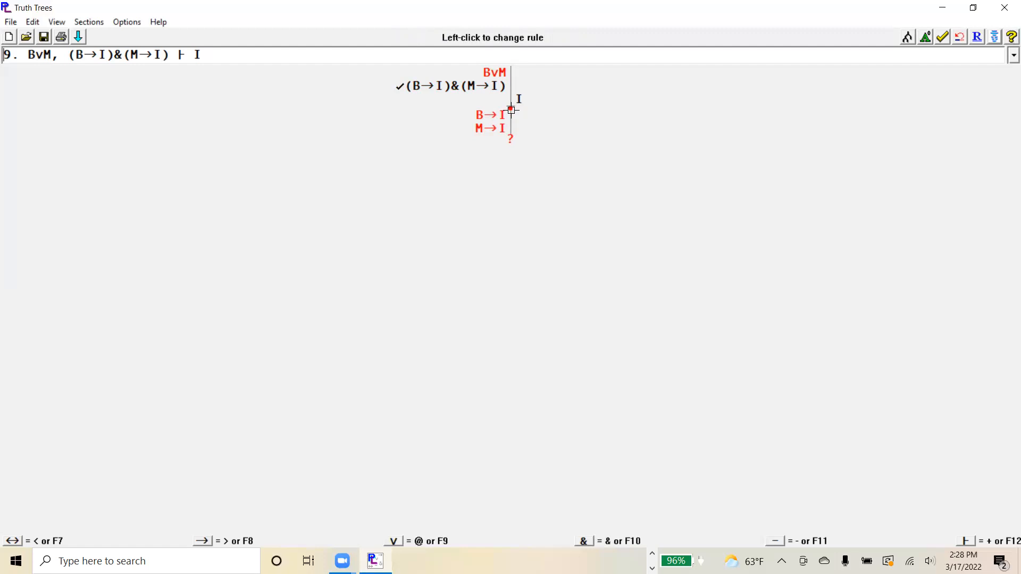
left_click(511, 110)
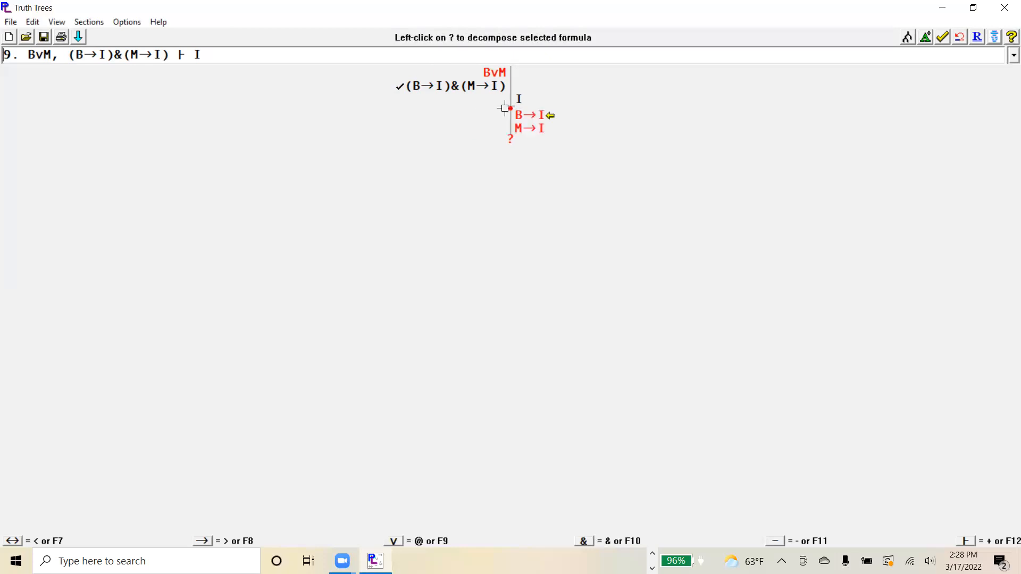
left_click(510, 110)
left_click(509, 111)
left_click(510, 111)
left_click(510, 110)
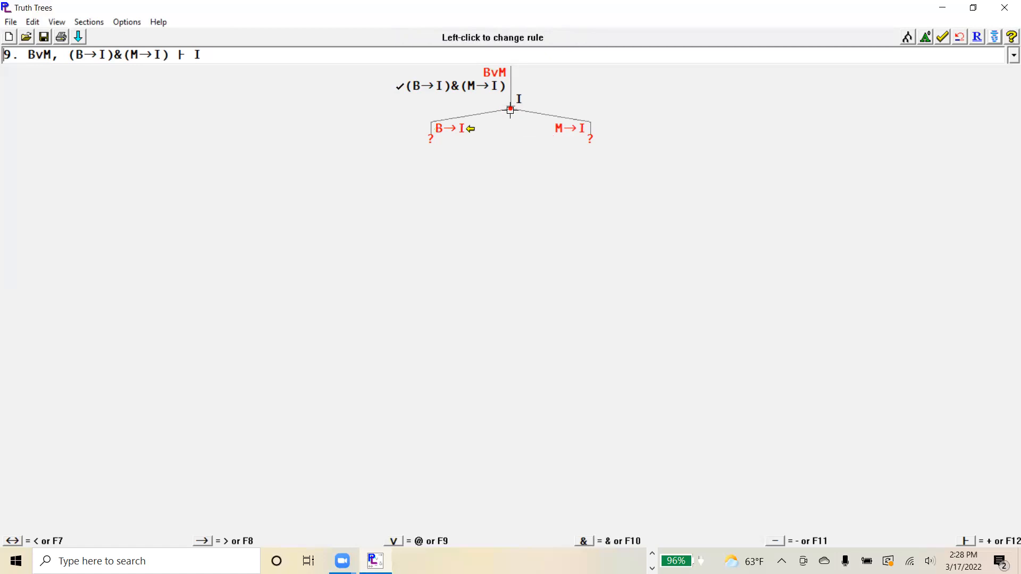
left_click(510, 110)
left_click(510, 110)
left_click(510, 110)
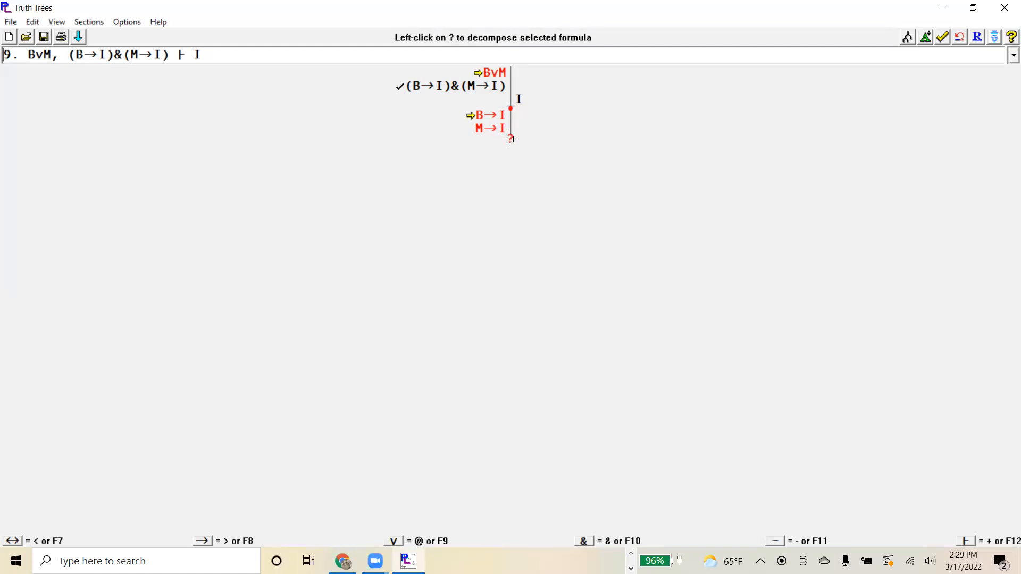
- Decompose BvM into two branches, with B on the left side of one line and M on the left side of the other
left_click(510, 139)
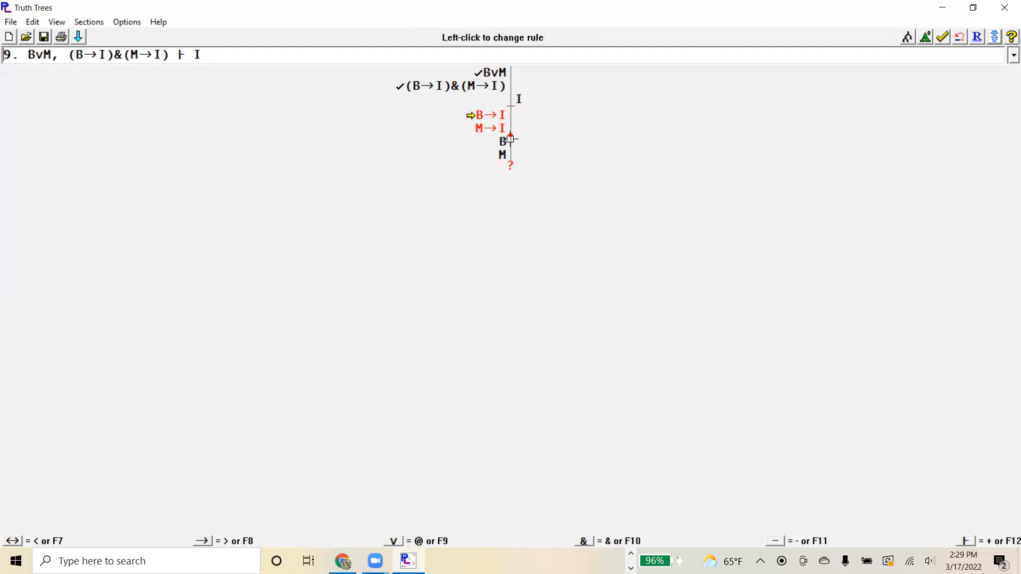
left_click(511, 140)
left_click(510, 140)
left_click(510, 139)
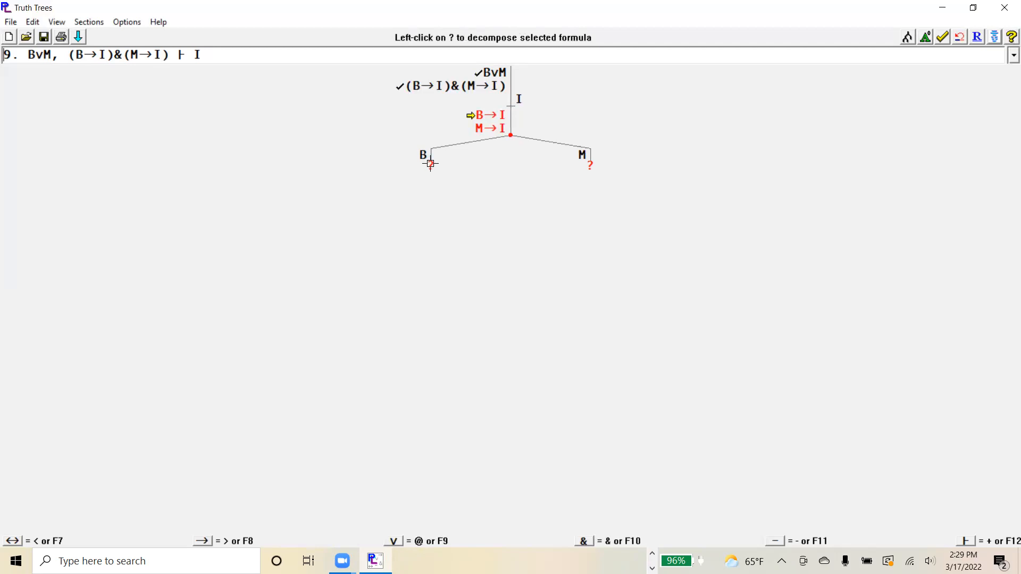
- Split B→I under both open branches, with B right of its line and I left of its line
left_click(430, 163)
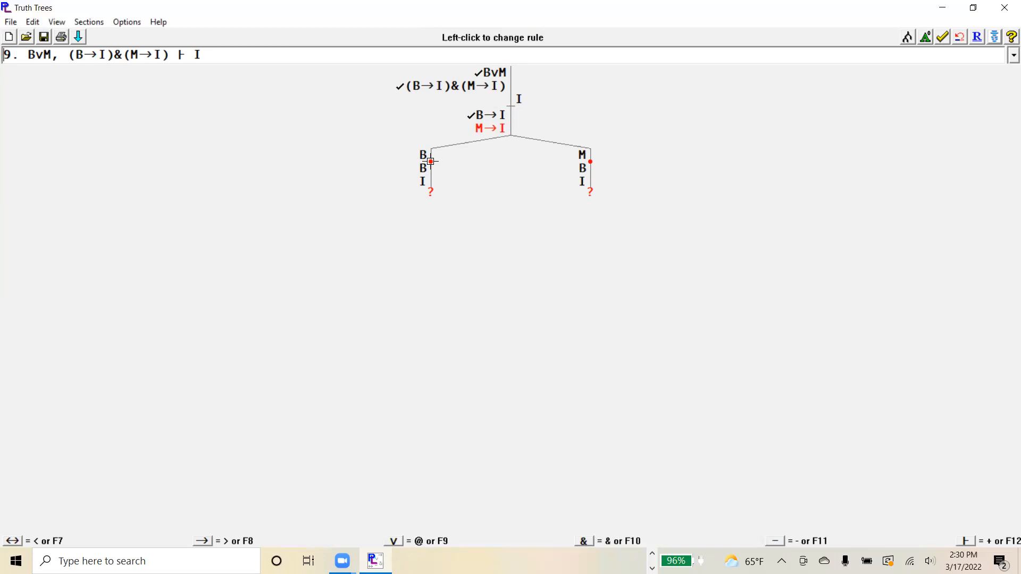
left_click(431, 161)
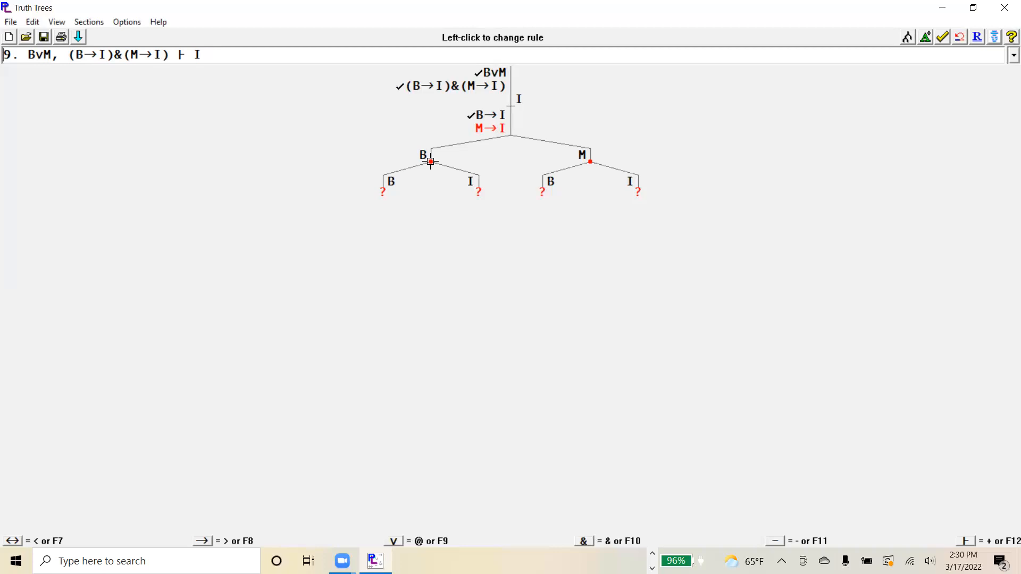
left_click(431, 161)
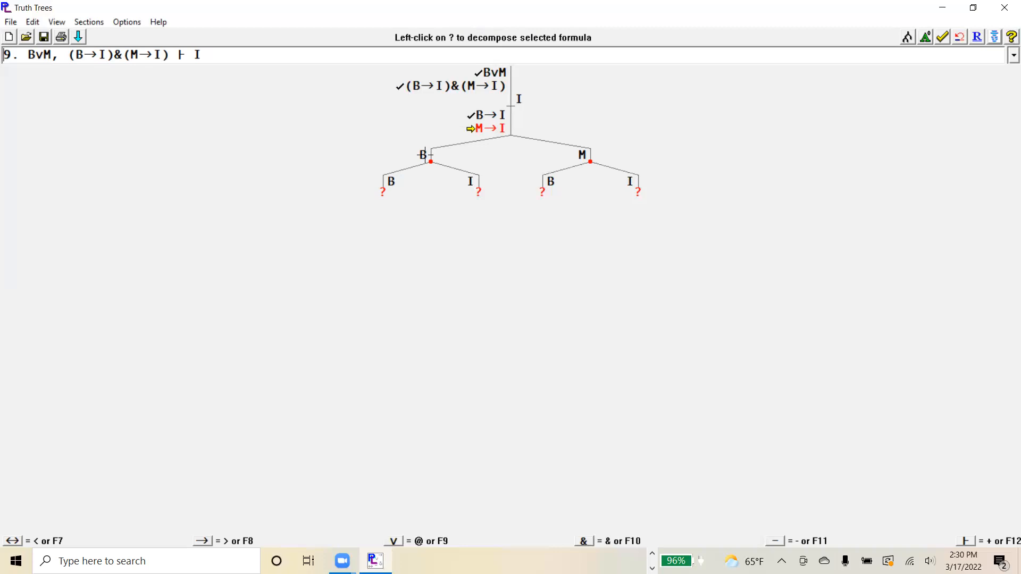
- Try decomposing M→I from the first B branch with different rules, undoing each decomposition
left_click(382, 190)
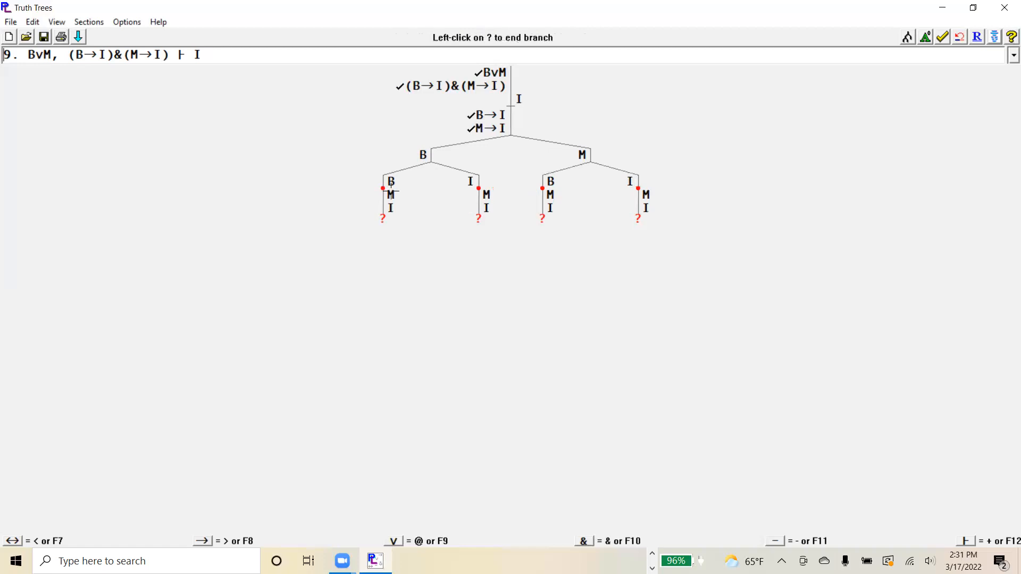
left_click(382, 190)
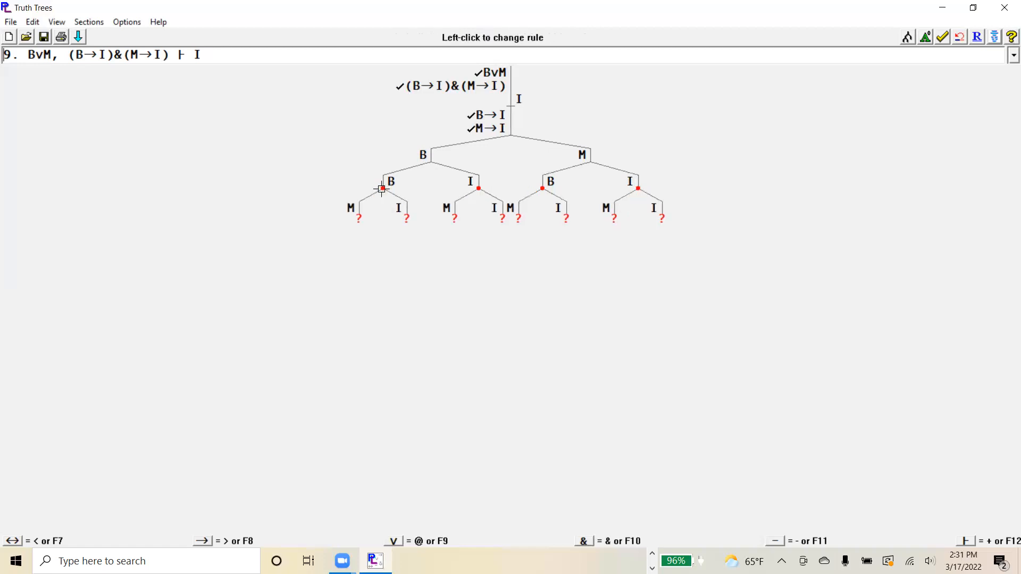
left_click(382, 189)
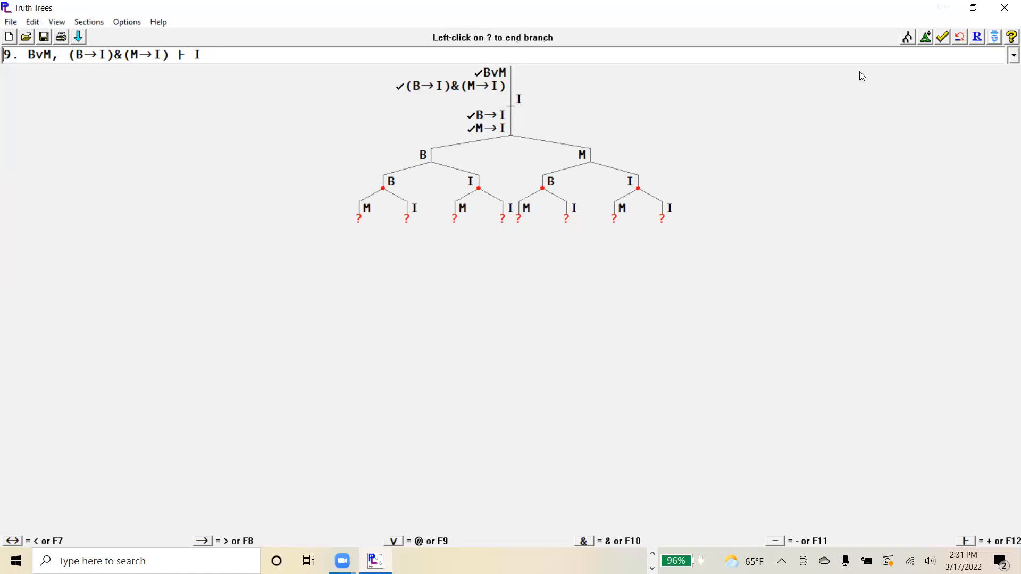
left_click(958, 36)
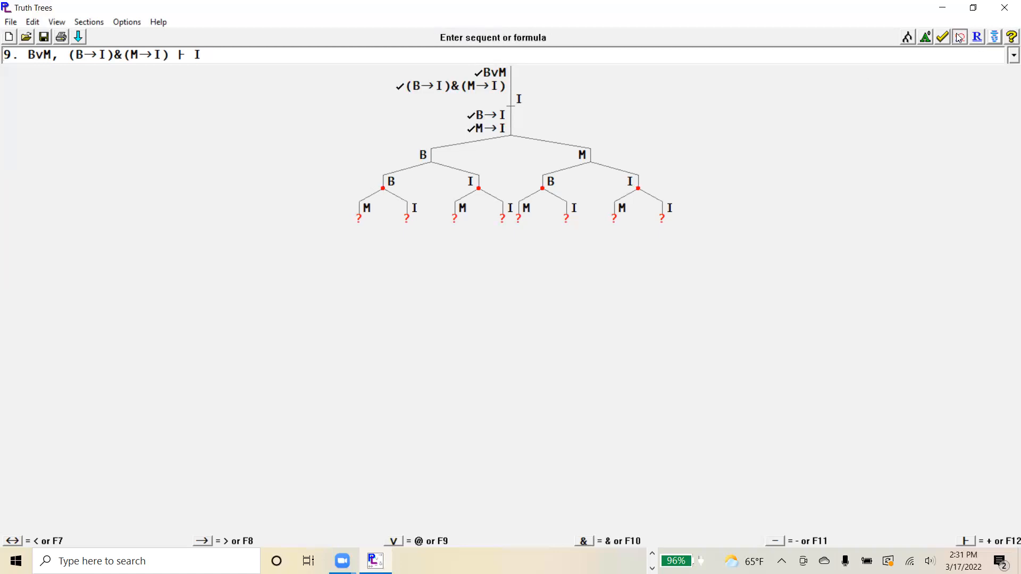
left_click(383, 192)
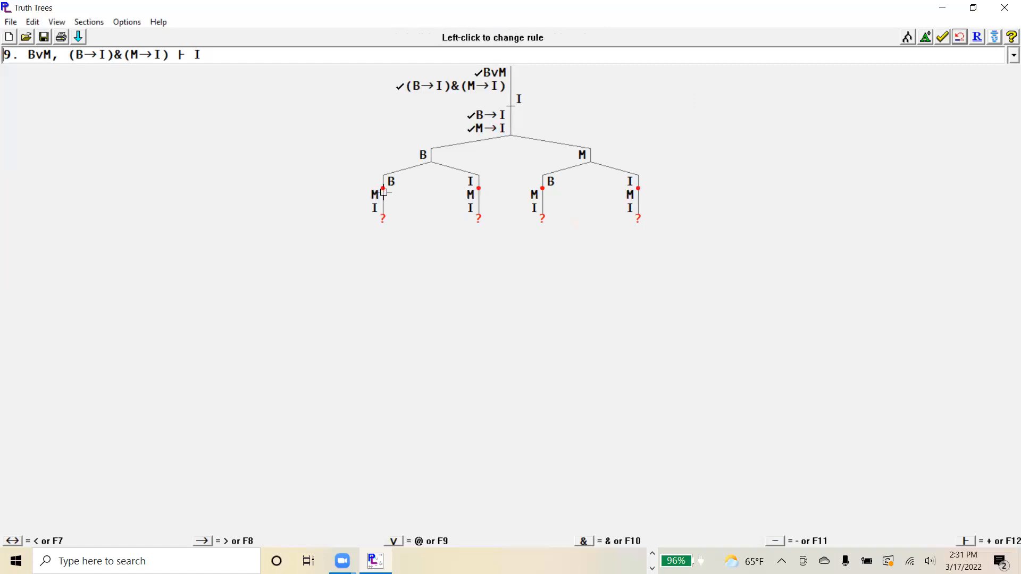
left_click(959, 39)
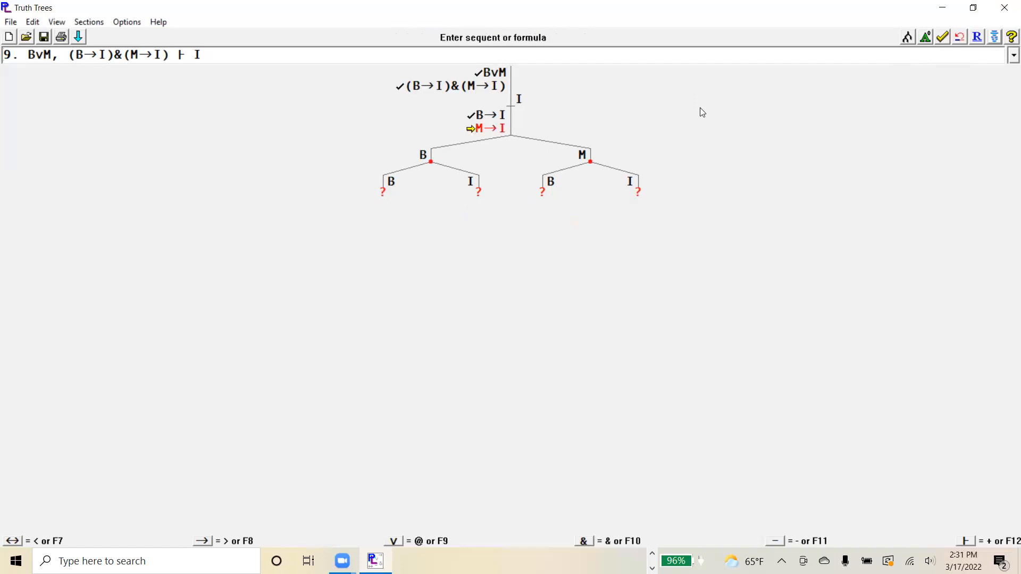
- Try closing the first B branch and decomposing M→I from the neighbouring I branch, and undo it
left_click(381, 191)
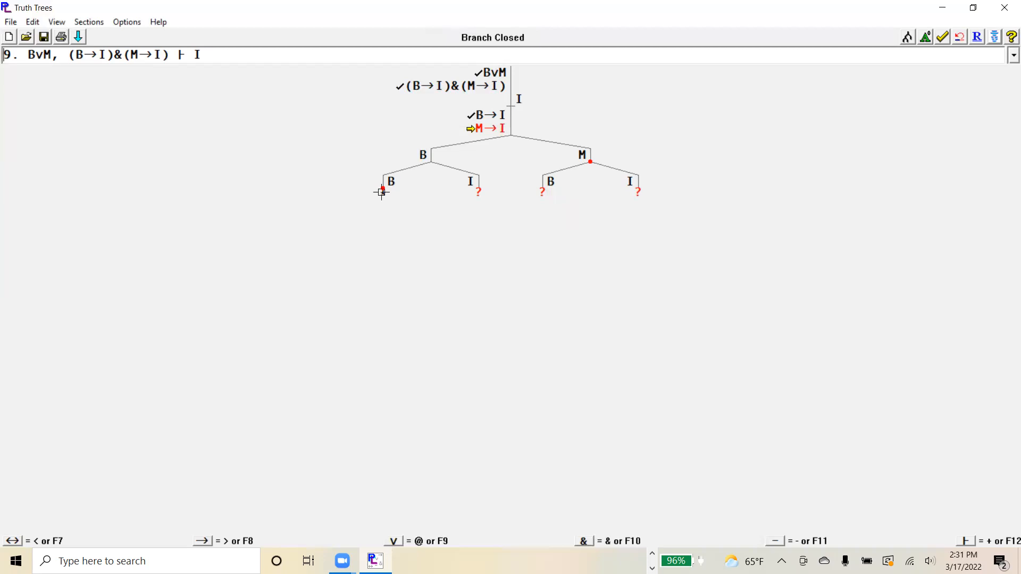
left_click(381, 192)
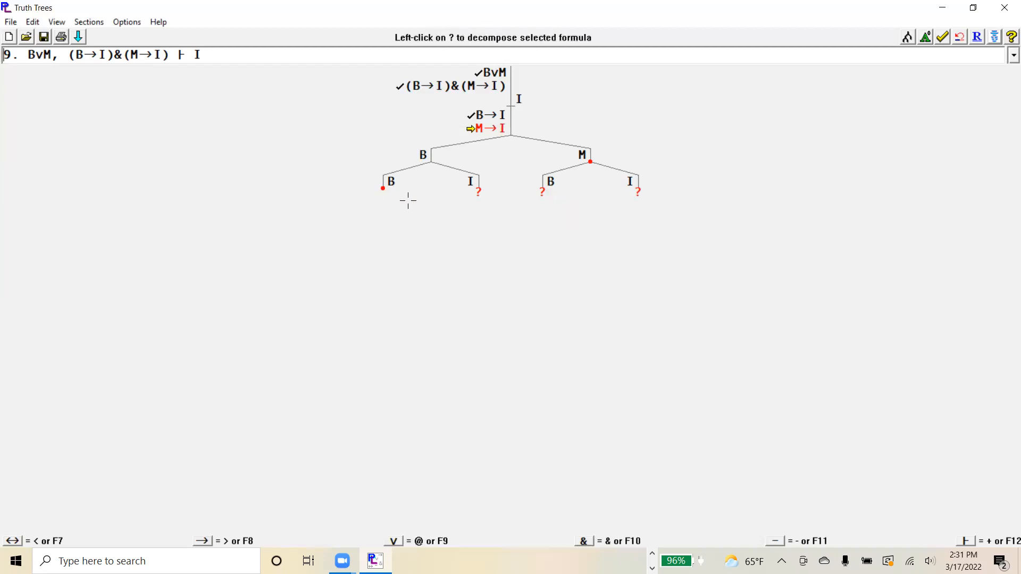
left_click(382, 189)
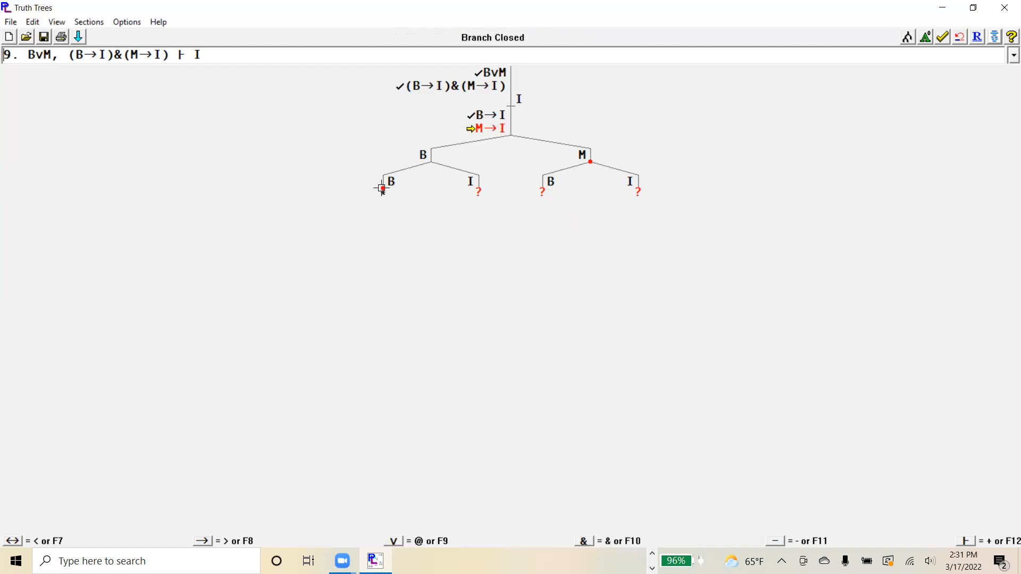
left_click(381, 189)
left_click(382, 188)
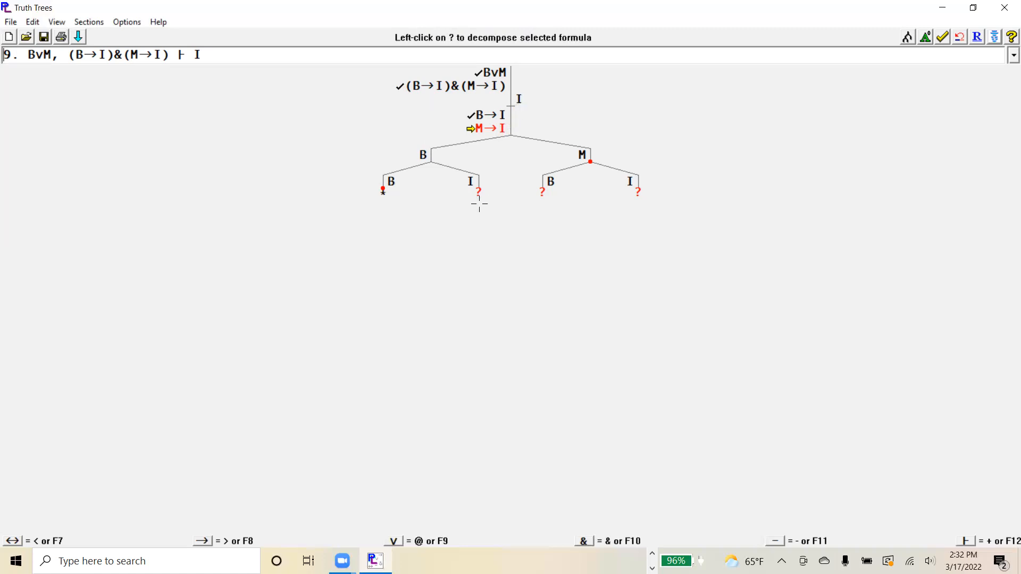
left_click(478, 188)
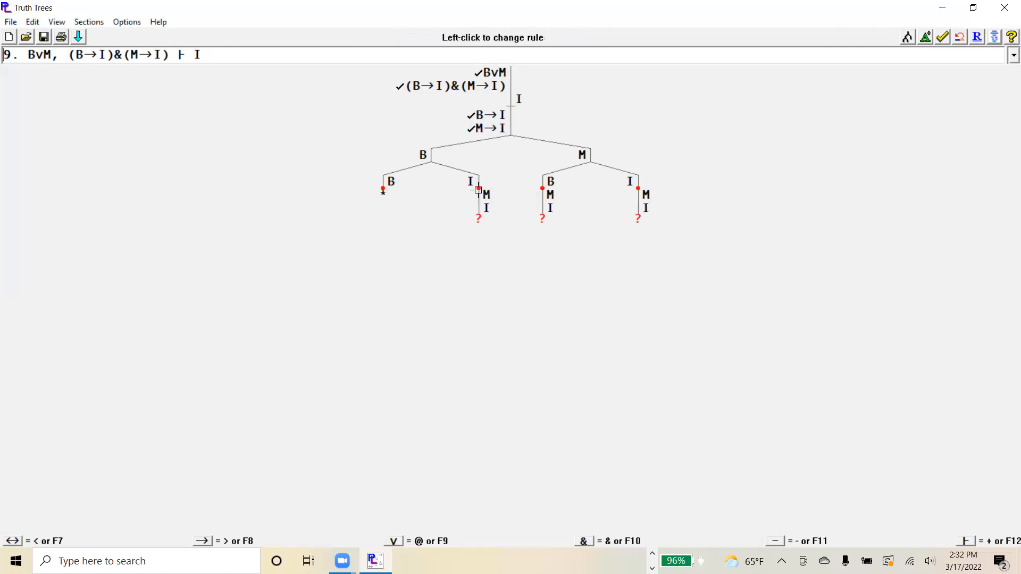
left_click(959, 37)
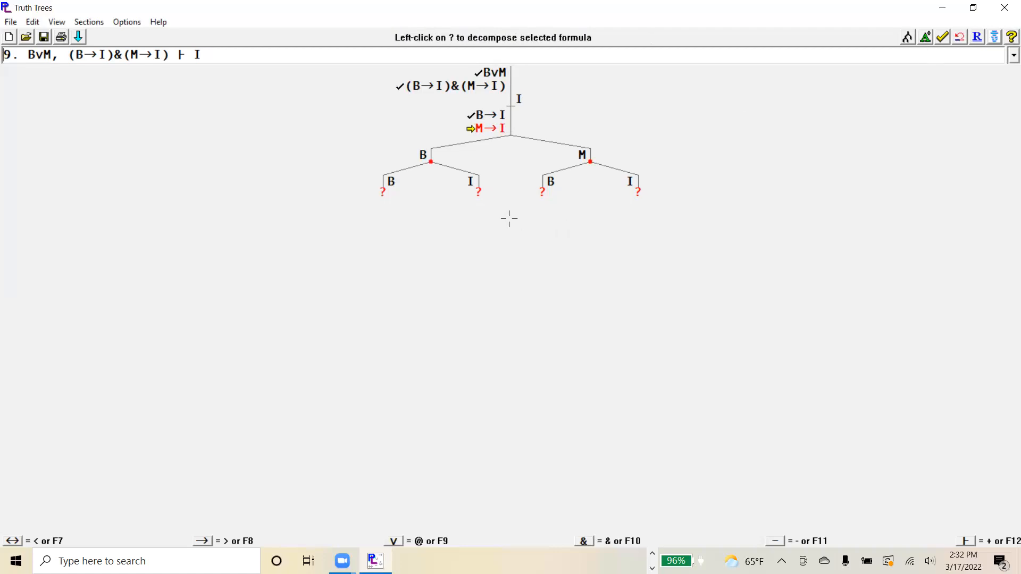
- Try M→I once more from the first B branch, and undo both the M→I and B→I decompositions
left_click(385, 192)
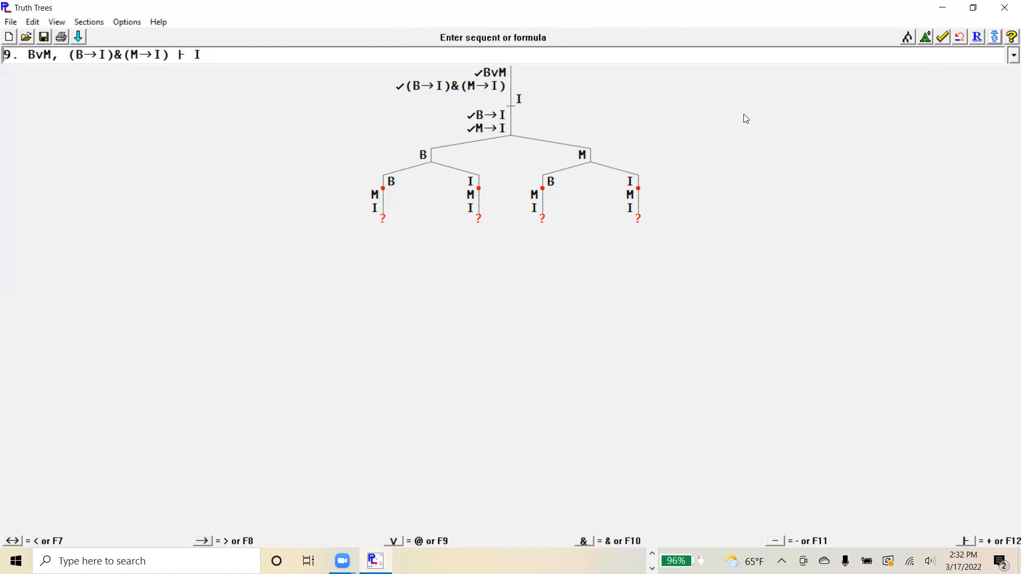
left_click(959, 36)
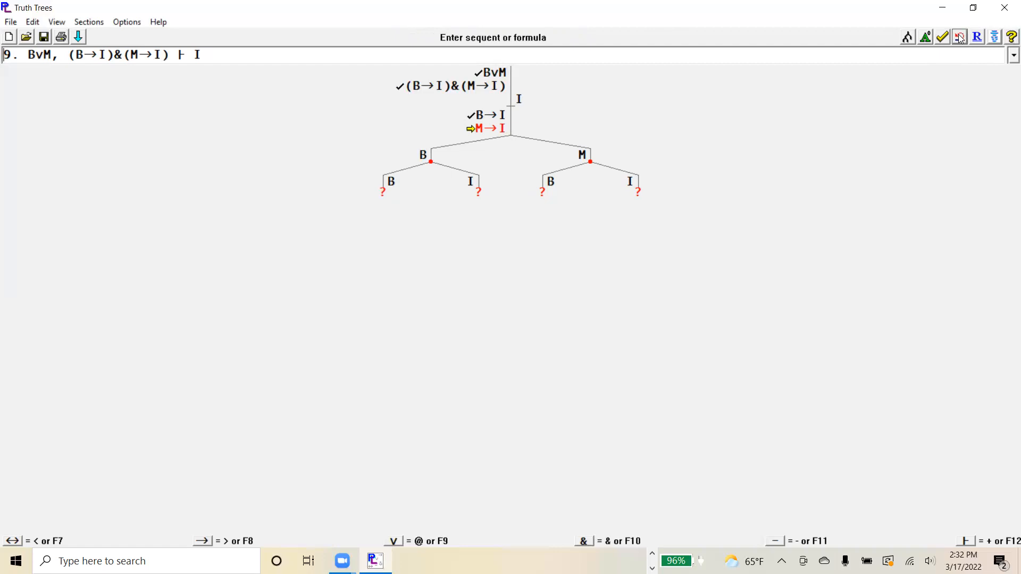
left_click(960, 37)
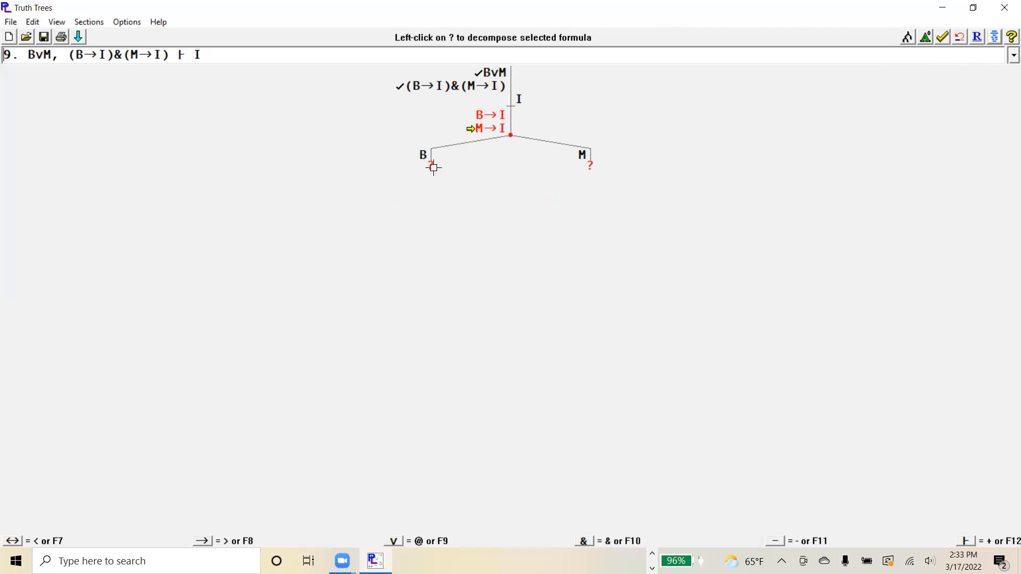
- Split B→I under both branches, with B right and I left of their lines, and close the three contradictory branches
key("Up")
left_click(431, 166)
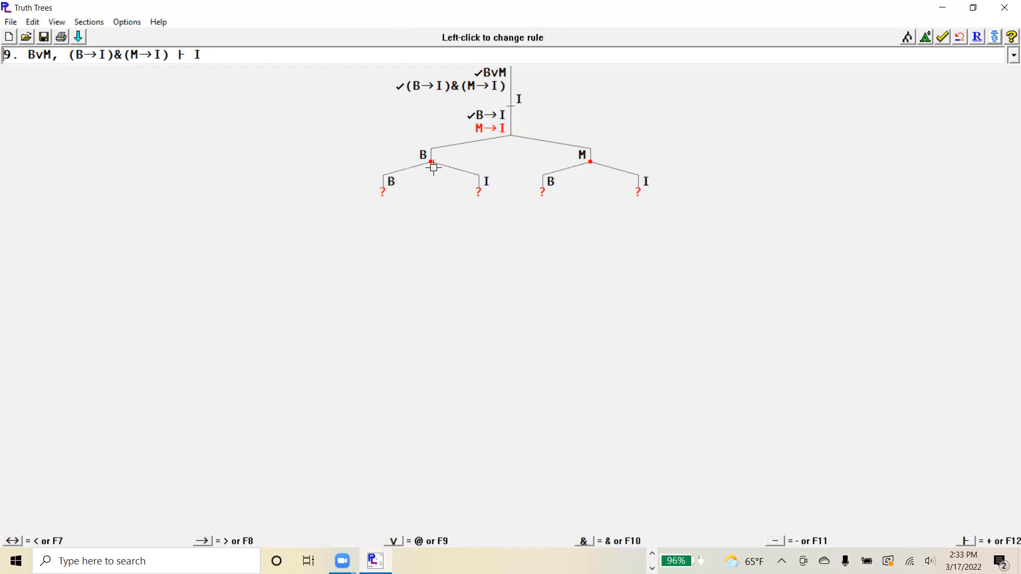
left_click(383, 191)
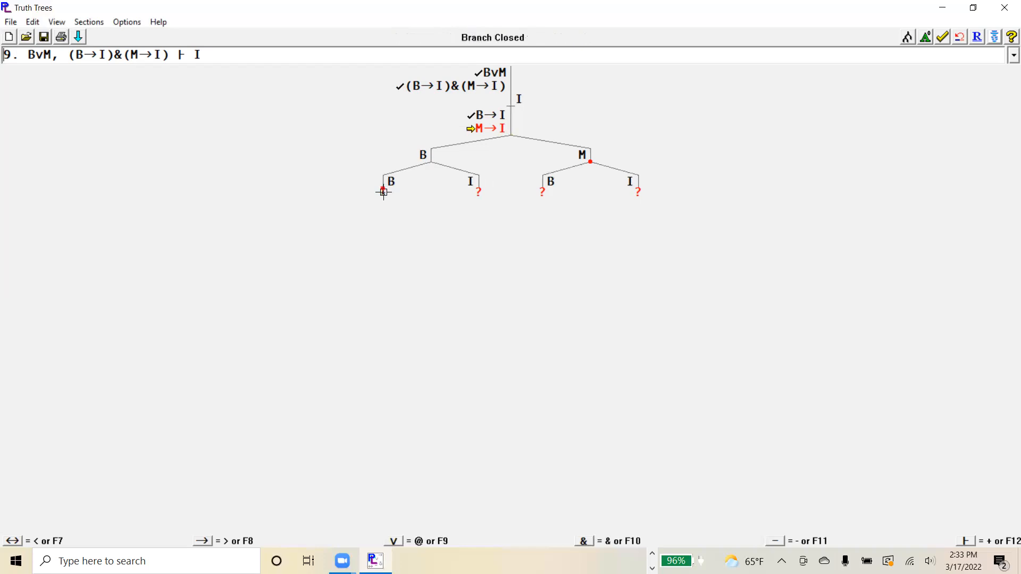
left_click(479, 189)
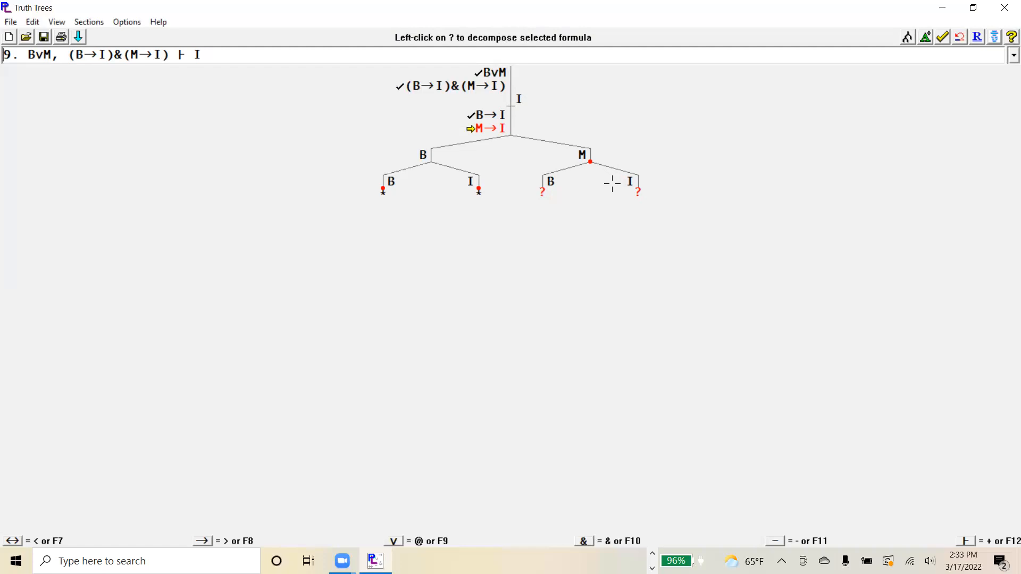
left_click(639, 191)
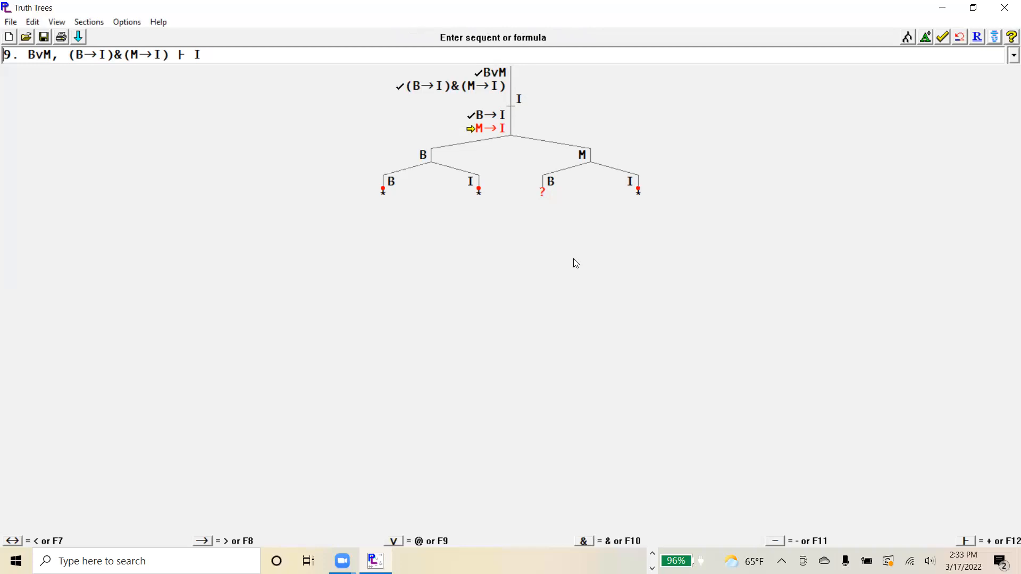
- Split M→I on the remaining open branch, with M right and I left of their lines, and close the M branch
left_click(543, 190)
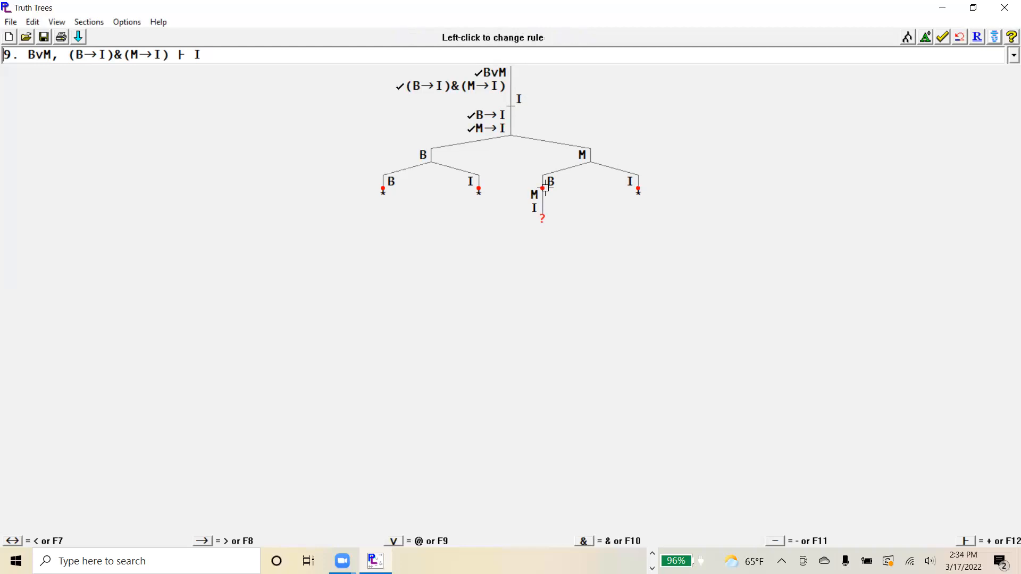
left_click(545, 187)
left_click(545, 187)
left_click(545, 187)
left_click(545, 187)
left_click(545, 187)
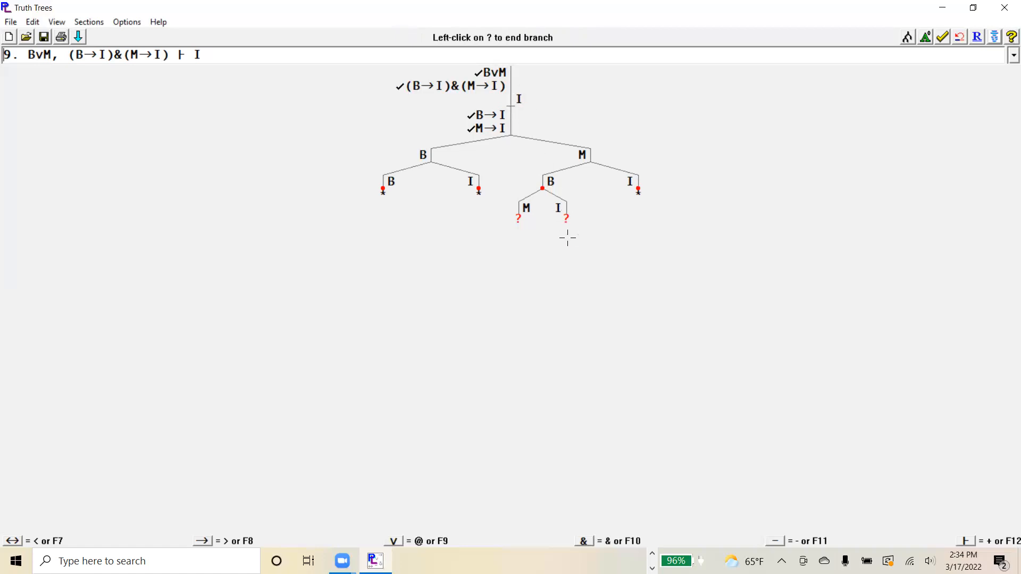
left_click(519, 216)
left_click(519, 216)
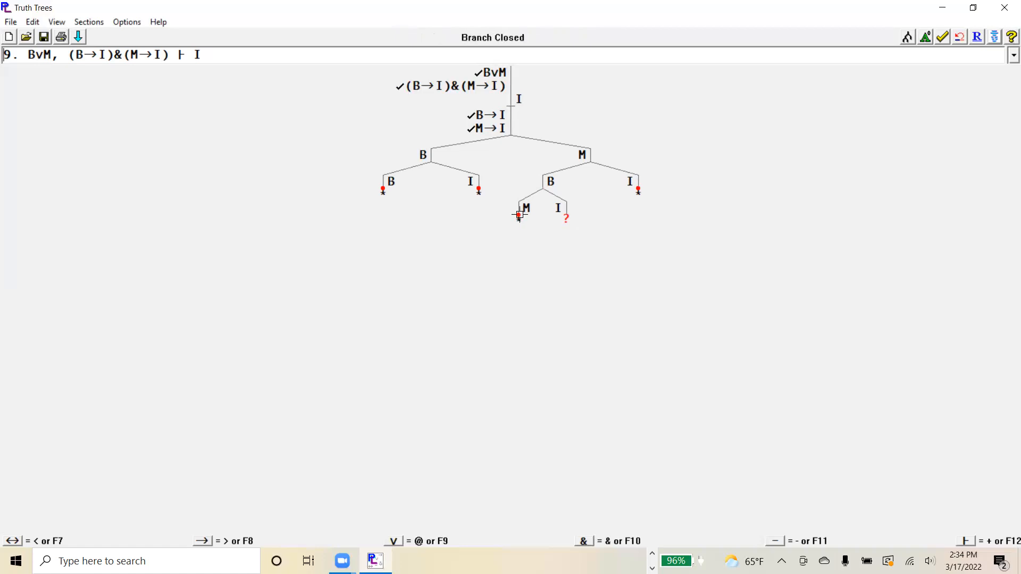
- Mark the M branch of the lowest M→I split as open and close the neighbouring I branch
left_click(520, 215)
left_click(519, 216)
left_click(519, 215)
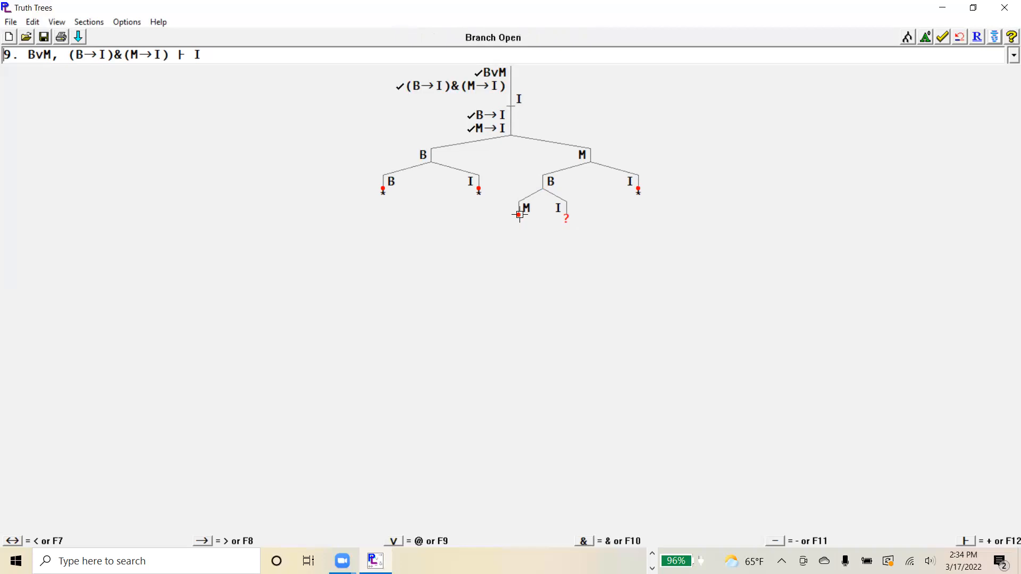
left_click(568, 216)
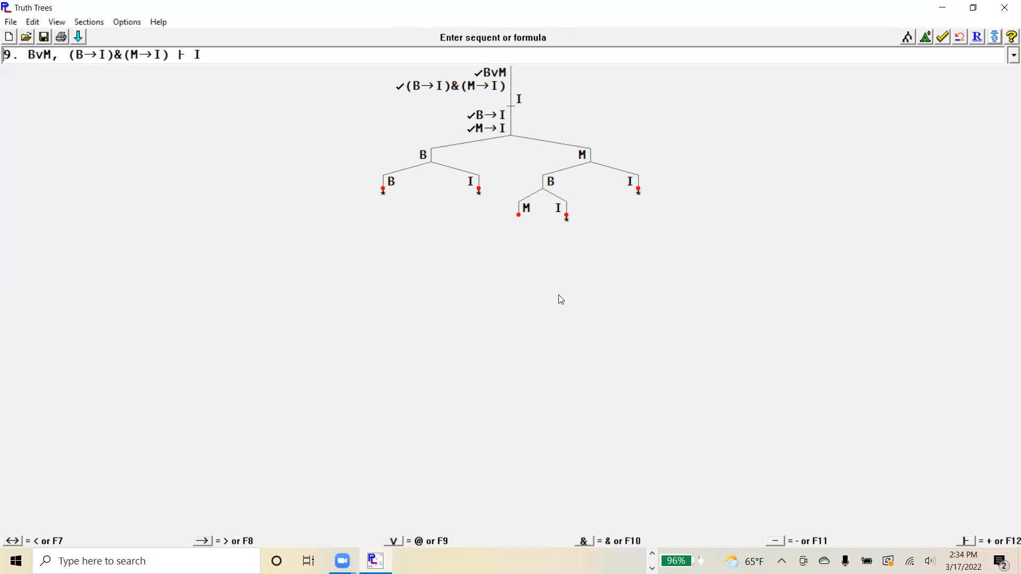
- Check the truth tree, close the M branch of the lowest M→I split, and run the check again
left_click(944, 37)
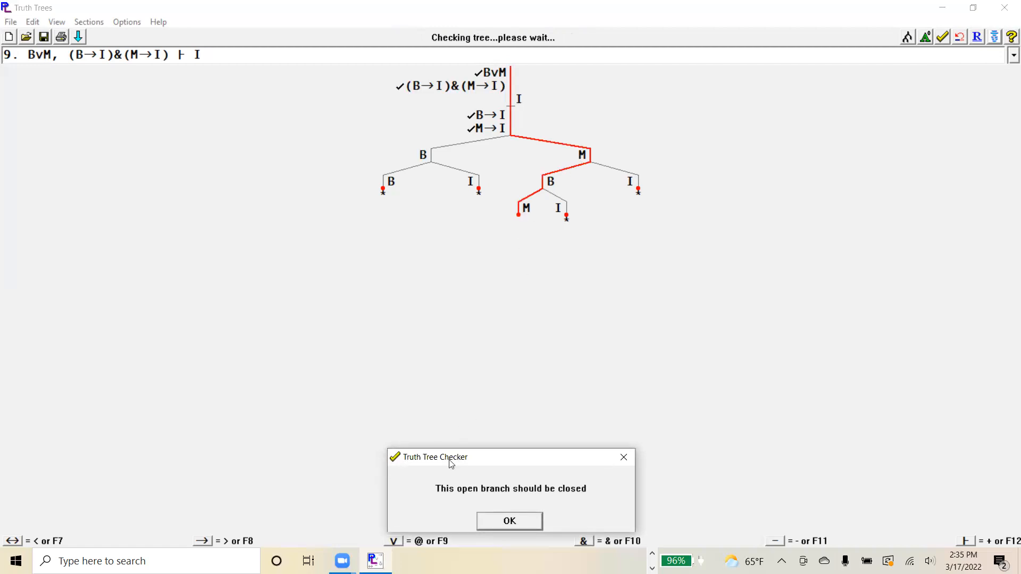
left_click(537, 524)
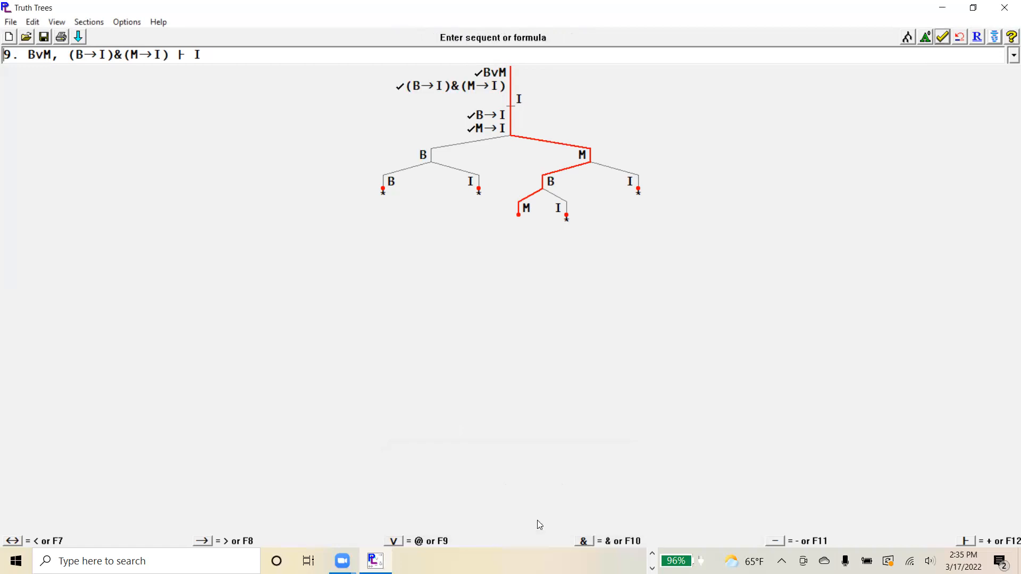
left_click(519, 216)
left_click(518, 217)
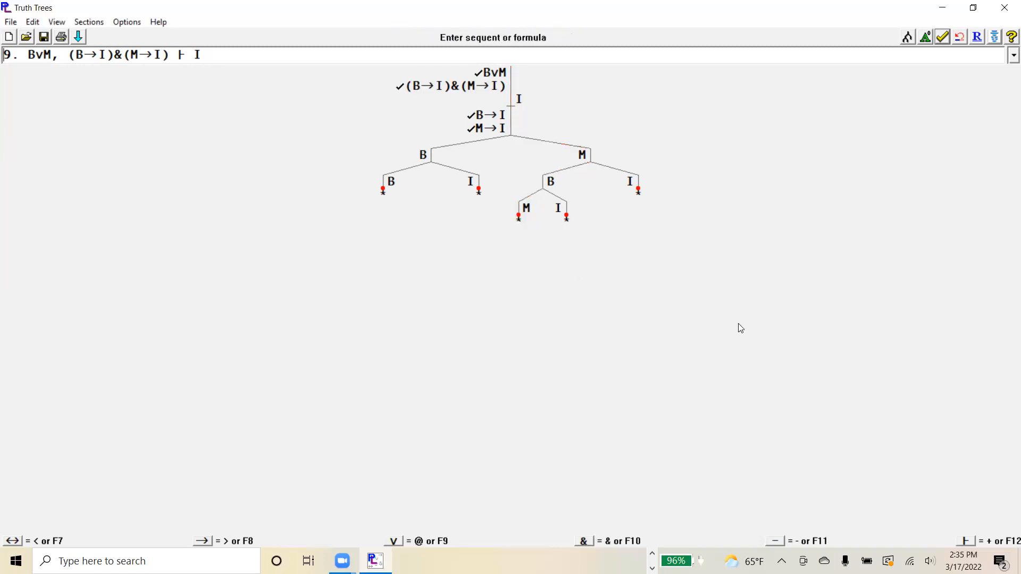
left_click(941, 38)
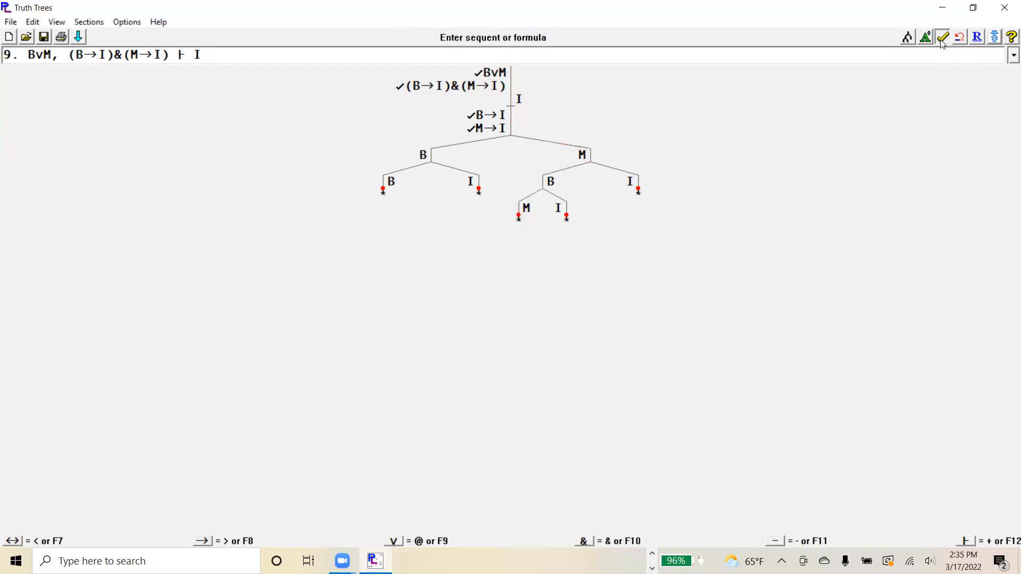